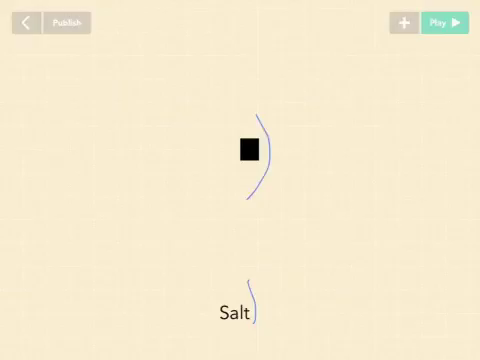
Open the Salt object's code to show its play rule with trails and 50 clones.
left_click(235, 312)
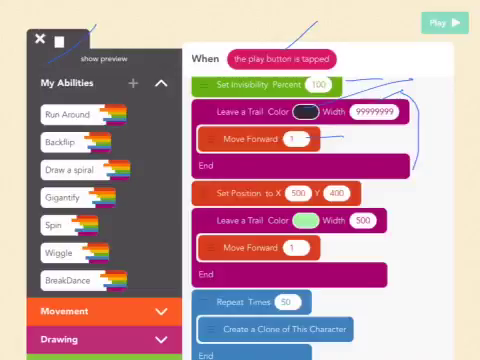
left_click_drag(356, 192, 405, 189)
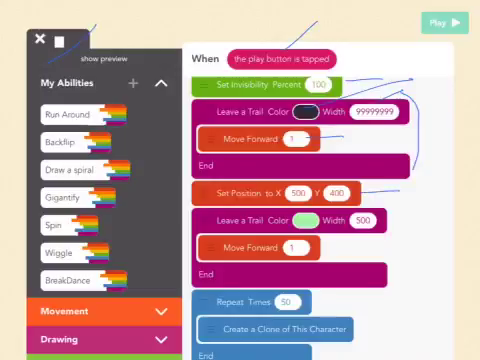
left_click_drag(380, 212, 388, 272)
left_click_drag(190, 212, 190, 282)
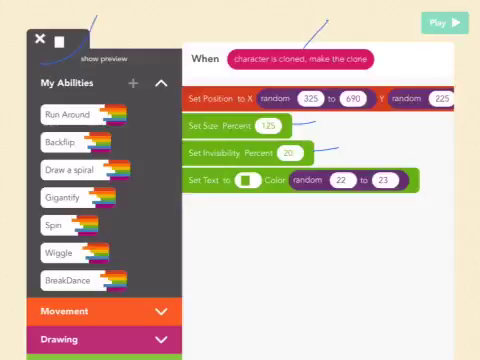
Scroll through the 'character is cloned' rule's random position, 125% size and colour blocks.
mouse_move(248, 210)
left_mouse_down()
mouse_move(236, 228)
mouse_move(246, 205)
left_mouse_up()
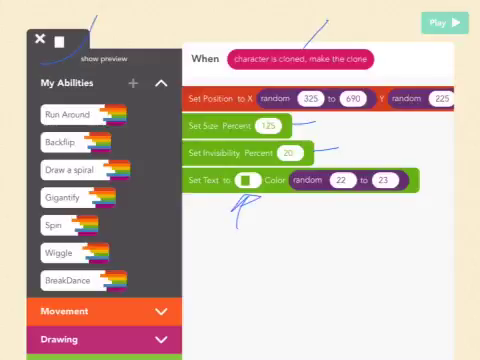
mouse_move(340, 235)
left_mouse_down()
mouse_move(348, 195)
mouse_move(358, 208)
left_mouse_up()
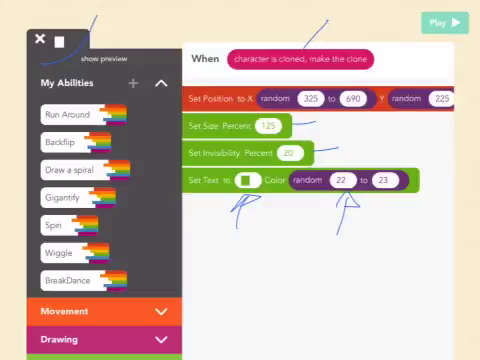
mouse_move(388, 232)
left_mouse_down()
mouse_move(386, 196)
mouse_move(396, 208)
left_mouse_up()
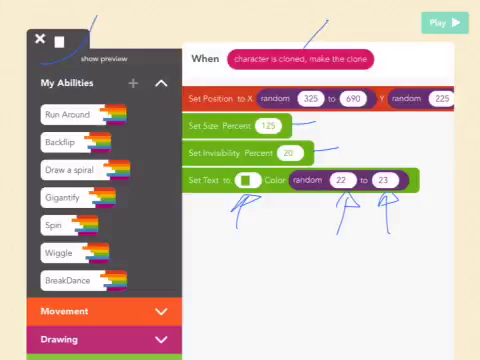